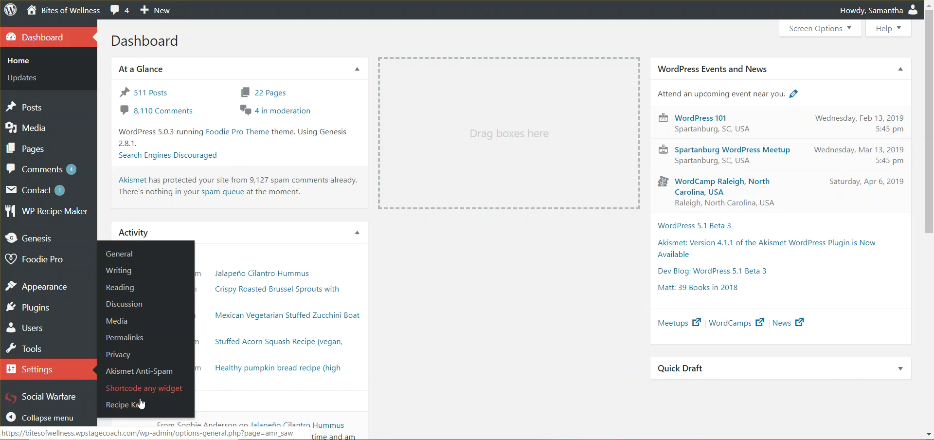
# Open the Recipe Key settings page and examine the Gluten Free entry
pyautogui.click(132, 406)
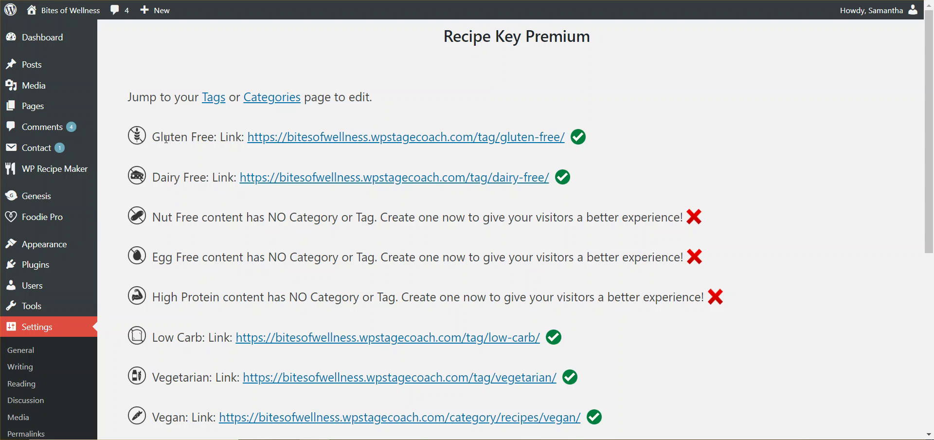
pyautogui.moveTo(154, 136); pyautogui.dragTo(207, 137)
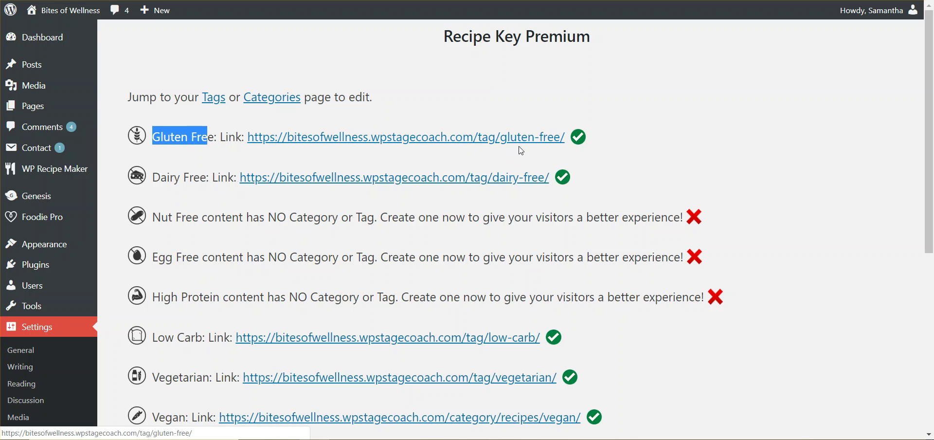
# Open the post tags and search them for "gluten free"
pyautogui.moveTo(37, 70)
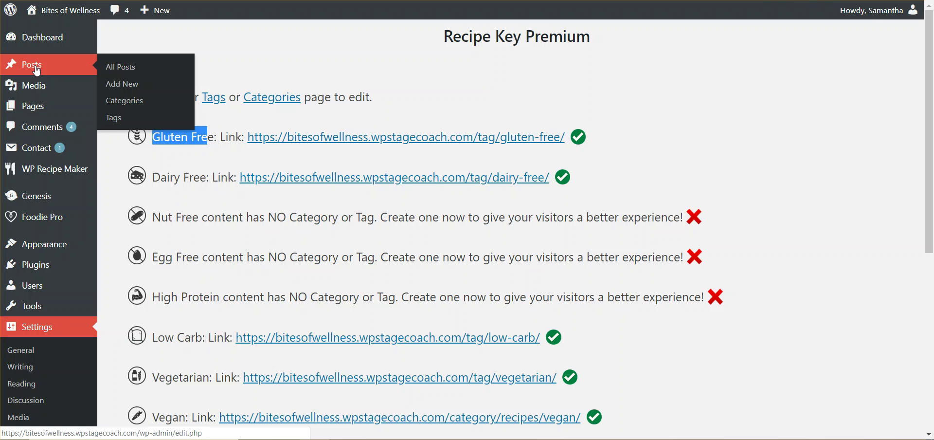
pyautogui.click(172, 132)
pyautogui.click(797, 54)
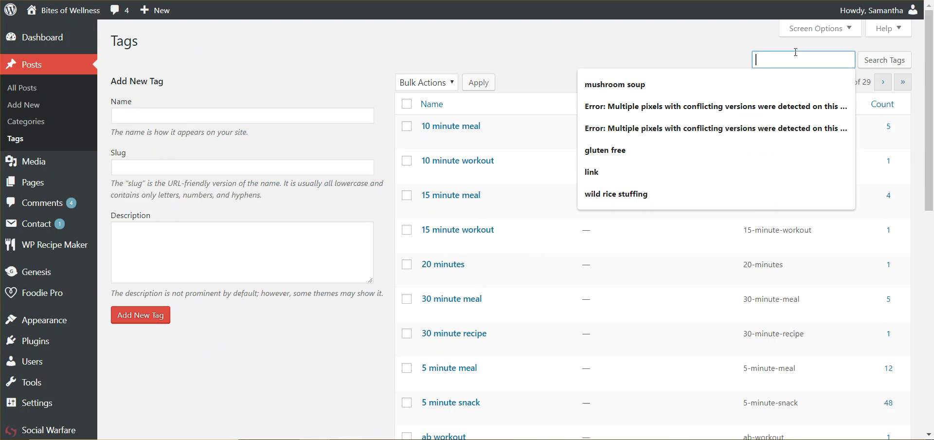
pyautogui.write('gluten free')
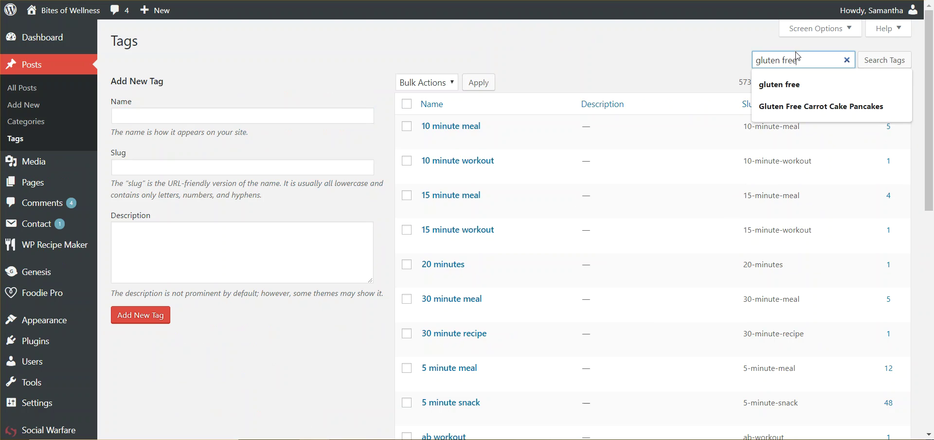
pyautogui.press('Return')
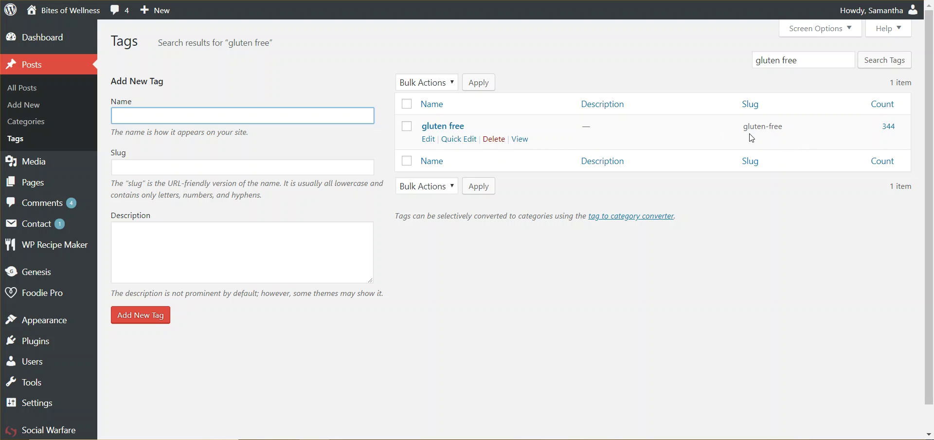
# Edit the gluten free tag, setting its name to "gluten free1" and its slug to "gluten-free1", and save the update
pyautogui.click(430, 128)
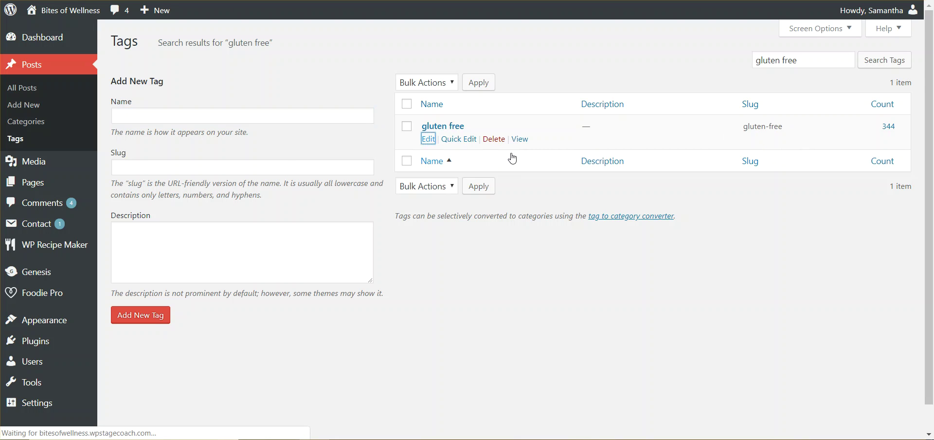
pyautogui.click(407, 77)
pyautogui.write('1')
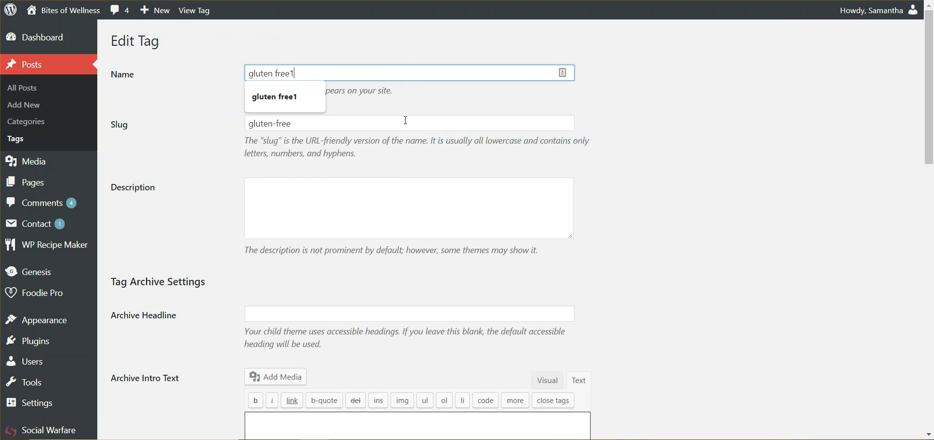
pyautogui.click(405, 122)
pyautogui.write('1')
pyautogui.click(700, 121)
pyautogui.scroll(-13, 667, 171)
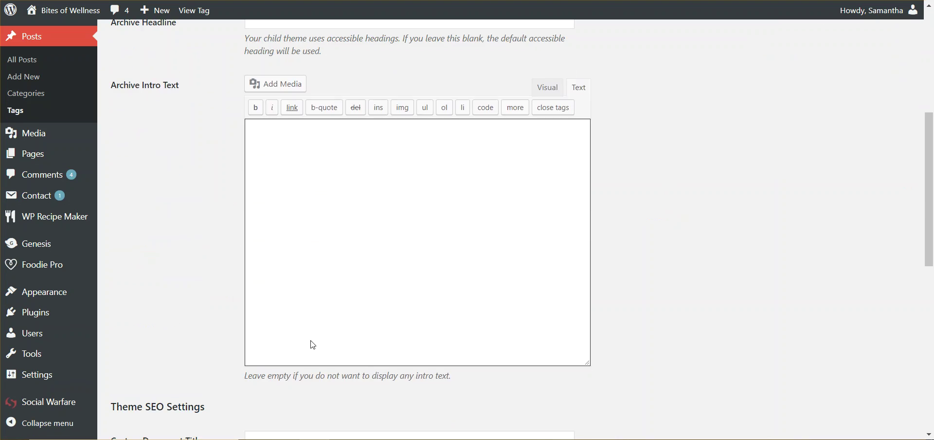
pyautogui.click(131, 388)
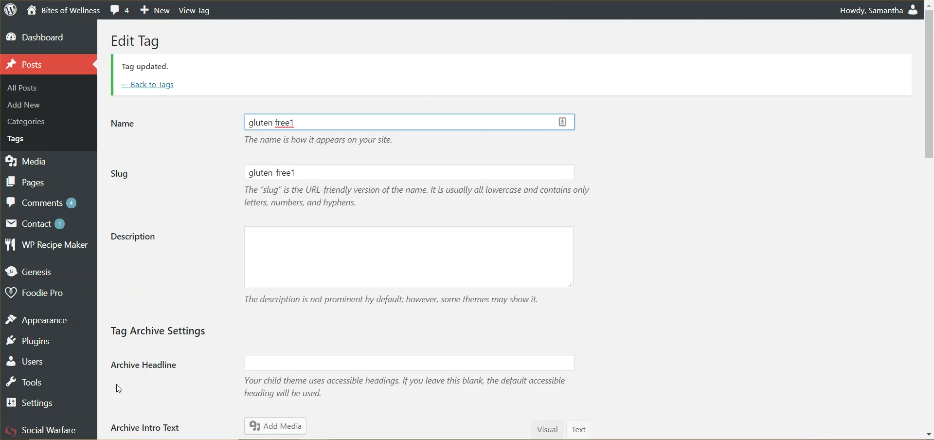
# Reopen the Recipe Key settings page and check how the Gluten Free entry reacts to the renamed tag
pyautogui.moveTo(58, 407)
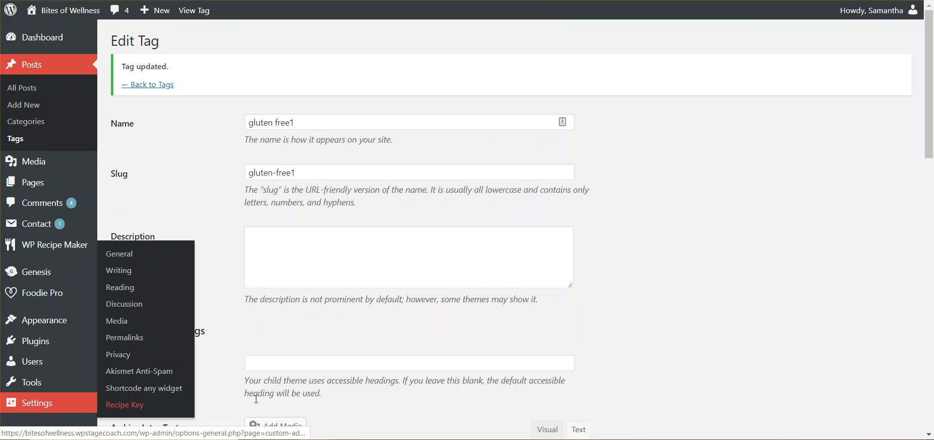
pyautogui.click(124, 405)
pyautogui.moveTo(181, 138); pyautogui.dragTo(698, 137)
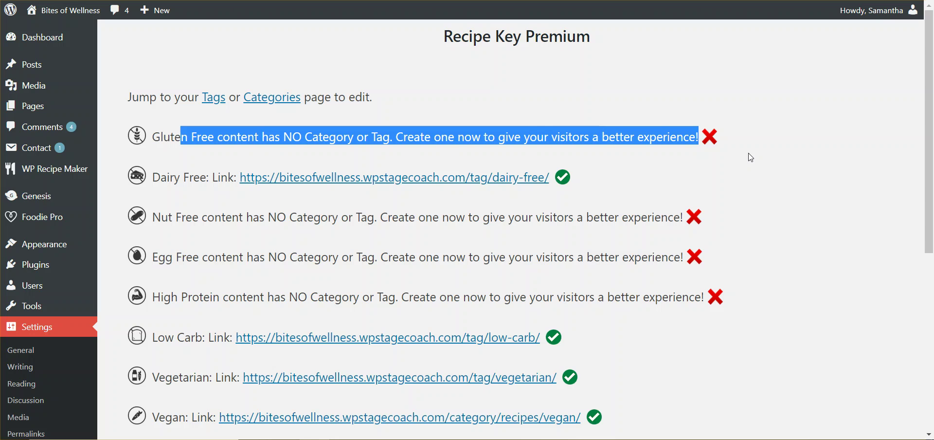
pyautogui.click(481, 136)
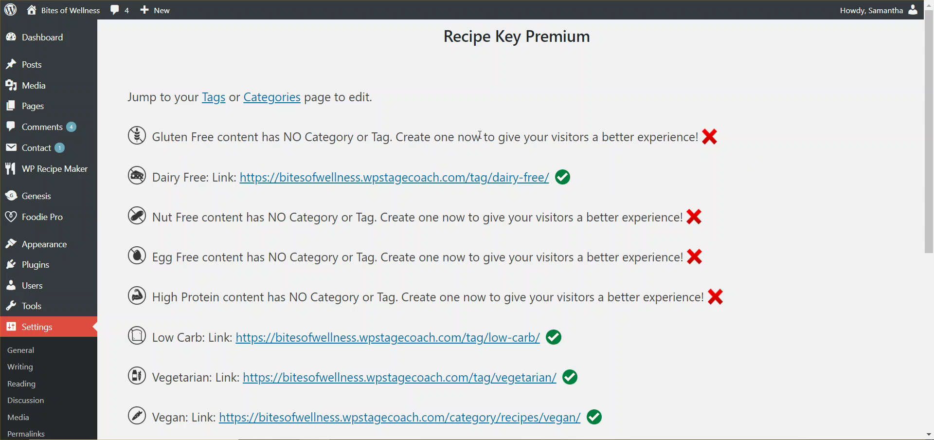
# Go back to the post tags and search for the renamed tag with "gluten free"
pyautogui.moveTo(40, 68)
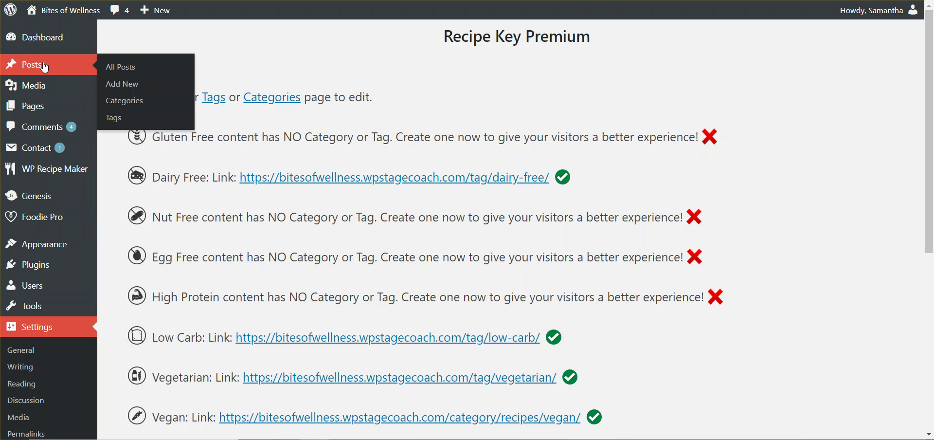
pyautogui.click(112, 118)
pyautogui.click(803, 60)
pyautogui.write('gluten free')
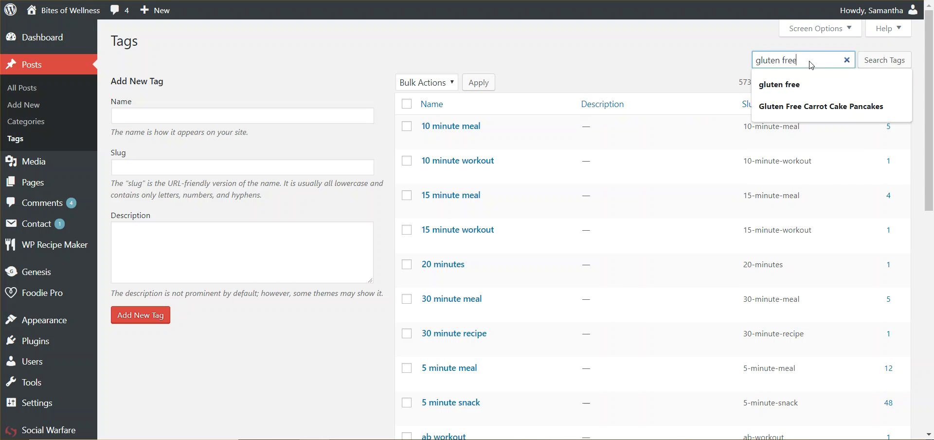
pyautogui.press('Return')
# Restore the tag's name to "gluten free" and its slug to "gluten-free", and save the update
pyautogui.click(427, 140)
pyautogui.press('BackSpace')
pyautogui.click(397, 123)
pyautogui.press('BackSpace')
pyautogui.scroll(-5, 507, 211)
pyautogui.scroll(-10, 507, 210)
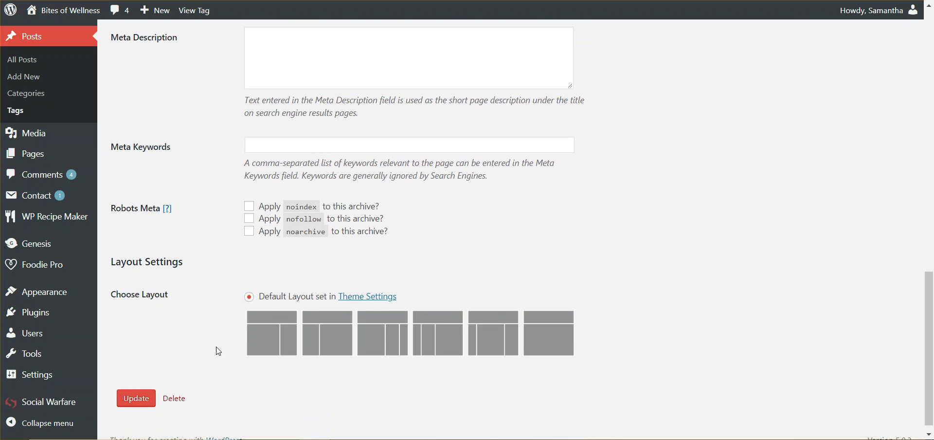
pyautogui.click(143, 389)
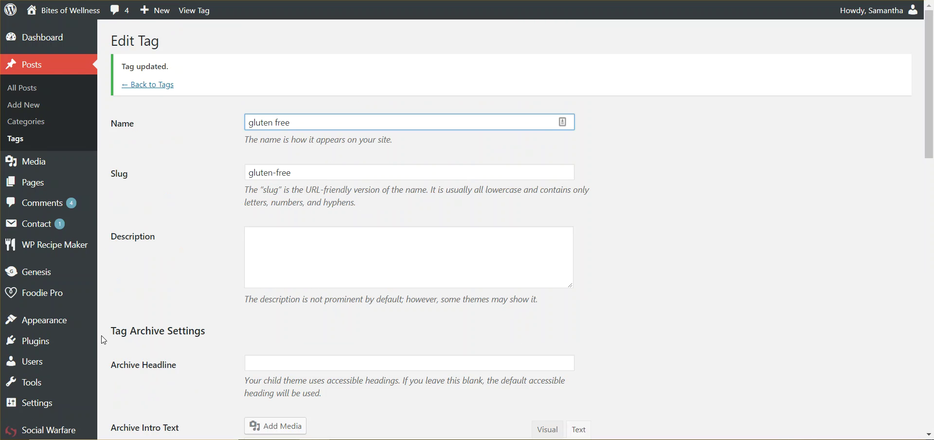
# Return to the Recipe Key settings page and check the Gluten Free entry against the restored tag
pyautogui.scroll(-10, 112, 360)
pyautogui.moveTo(41, 375)
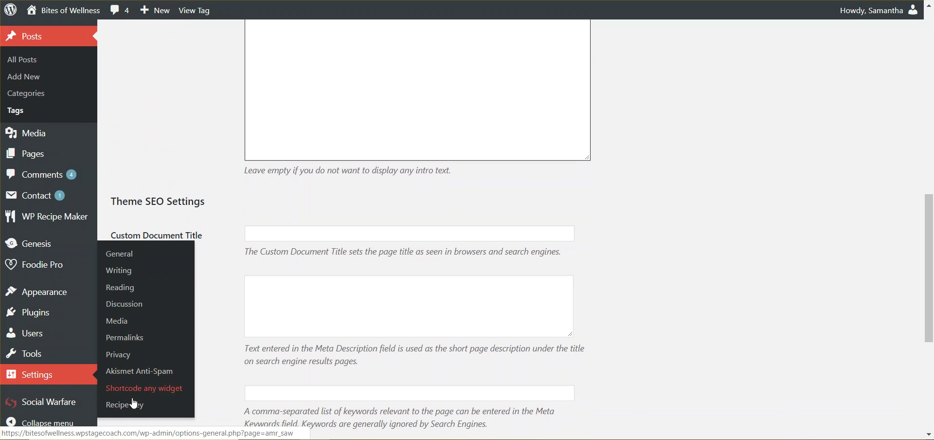
pyautogui.click(132, 409)
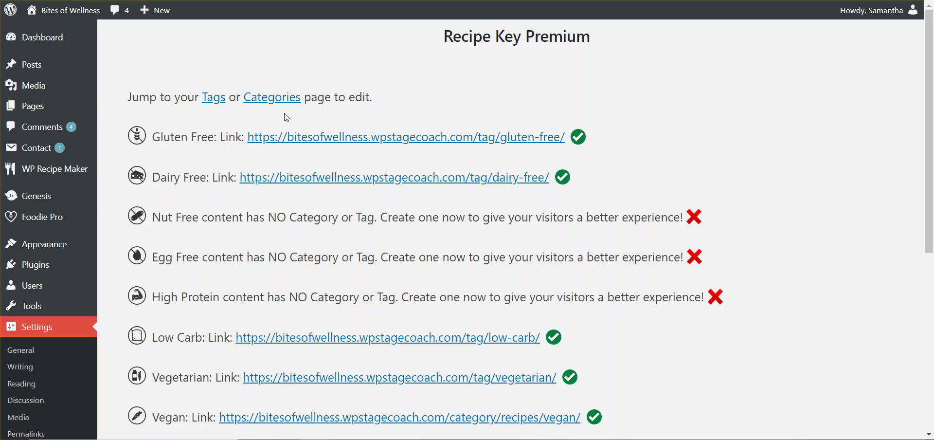
# Add a new post category named "gluten free" with the slug "gluten-free" and no parent category
pyautogui.moveTo(50, 71)
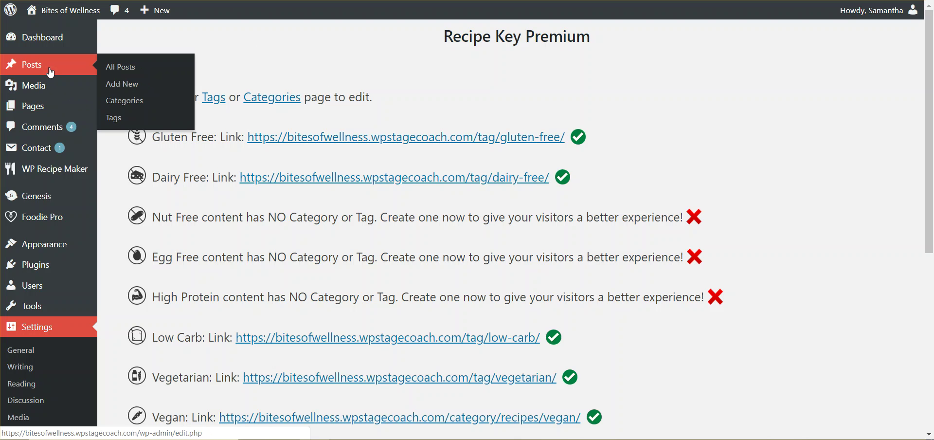
pyautogui.click(125, 108)
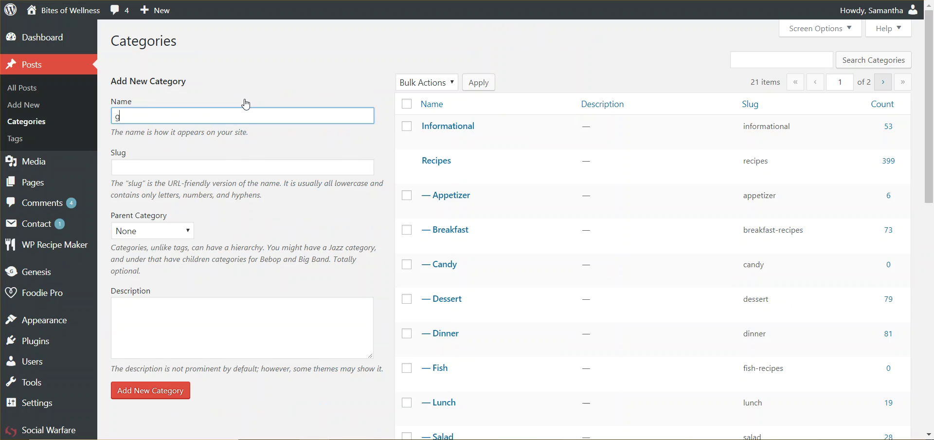
pyautogui.write('gluten free')
pyautogui.press('Tab')
pyautogui.write('gl')
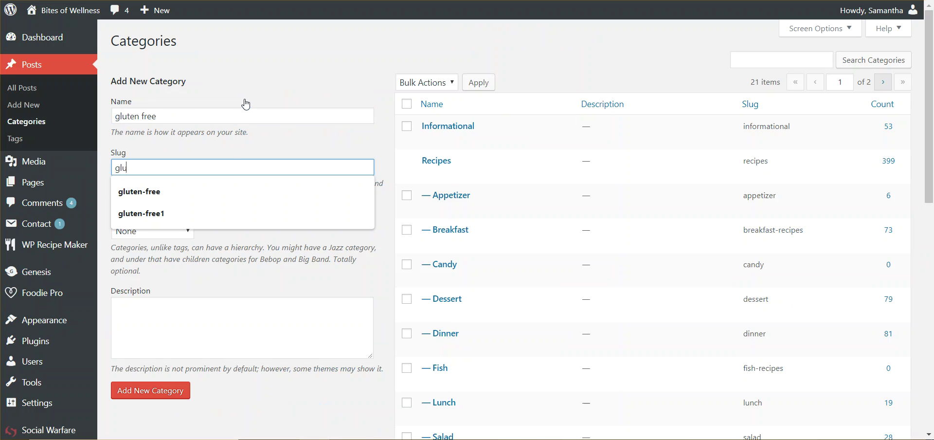
pyautogui.write('uten-gre')
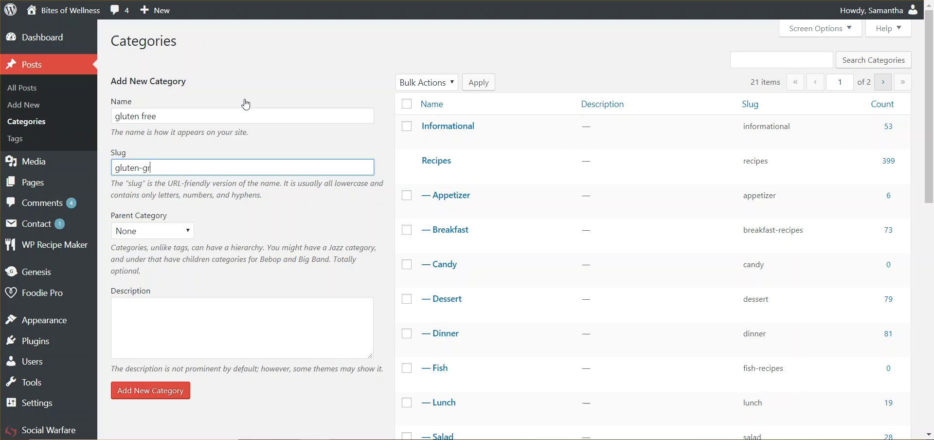
pyautogui.press('BackSpace')
pyautogui.press('BackSpace')
pyautogui.write('free')
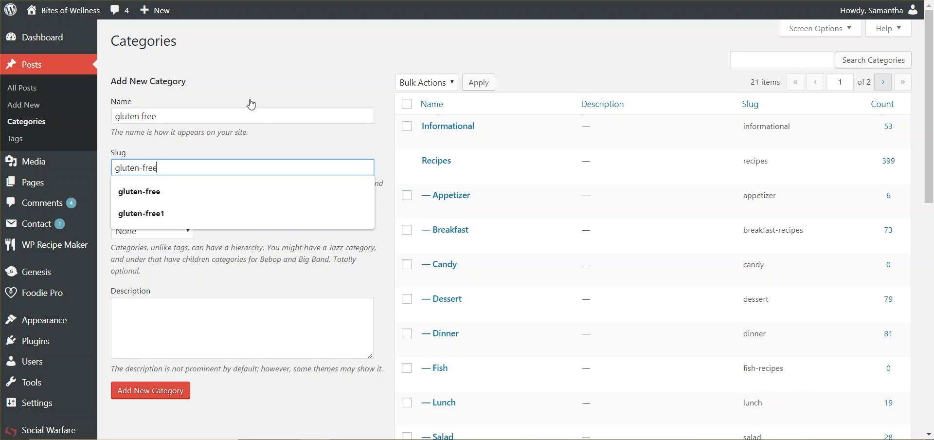
pyautogui.press('Escape')
pyautogui.click(142, 400)
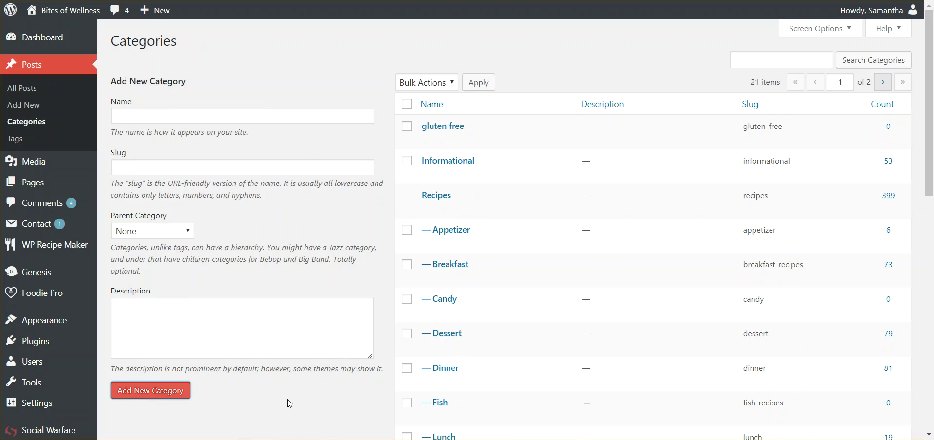
# Reopen the Recipe Key settings page and review the Gluten Free link and the Nut Free and High Protein entries
pyautogui.moveTo(448, 140)
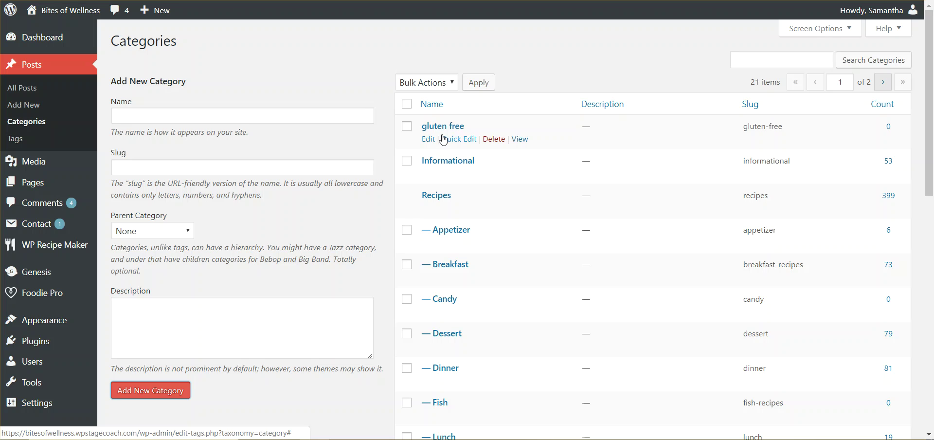
pyautogui.moveTo(40, 388)
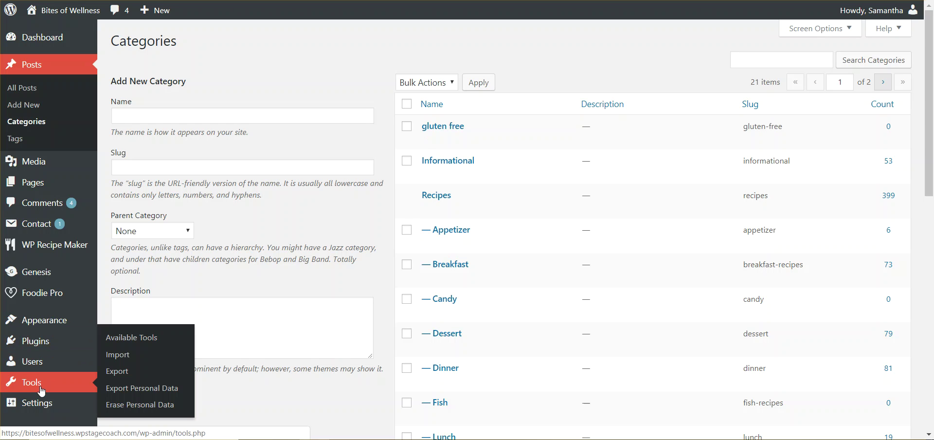
pyautogui.moveTo(36, 402)
pyautogui.click(125, 404)
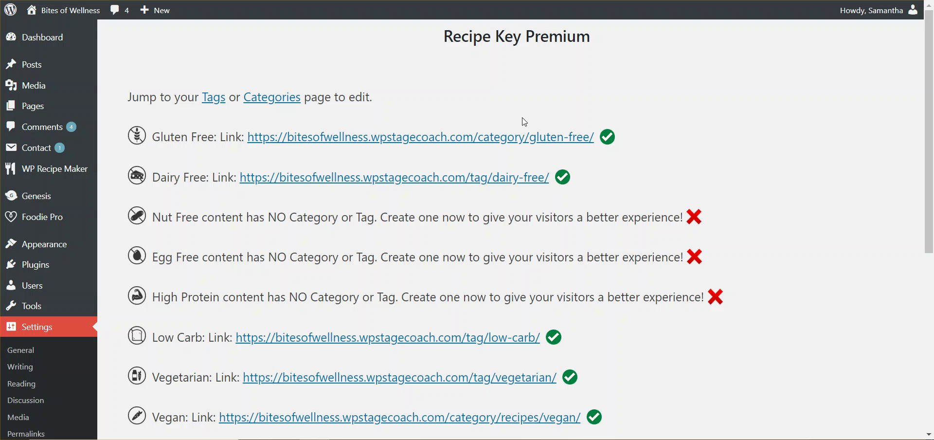
pyautogui.moveTo(202, 214); pyautogui.dragTo(153, 219)
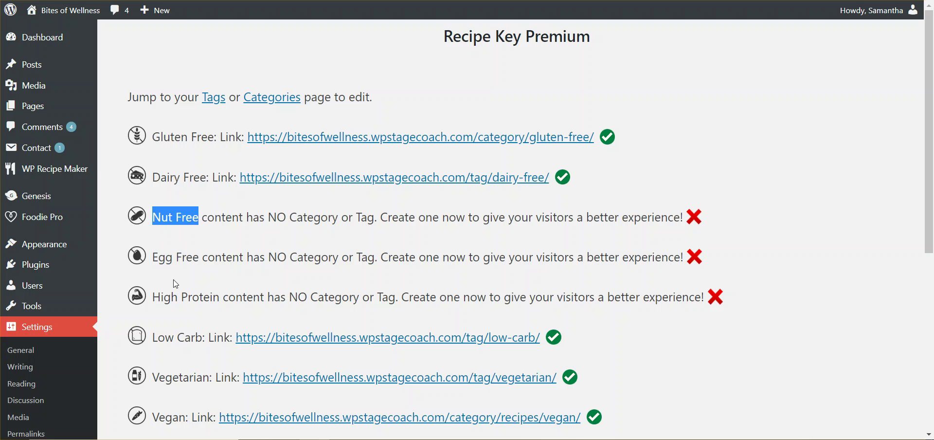
pyautogui.moveTo(154, 297); pyautogui.dragTo(219, 296)
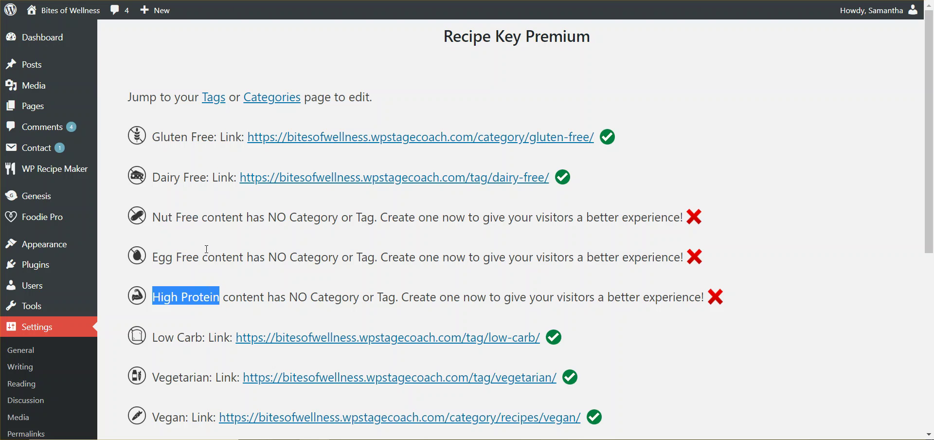
# Add a new post tag named "high protein", leaving the slug and description empty
pyautogui.moveTo(46, 65)
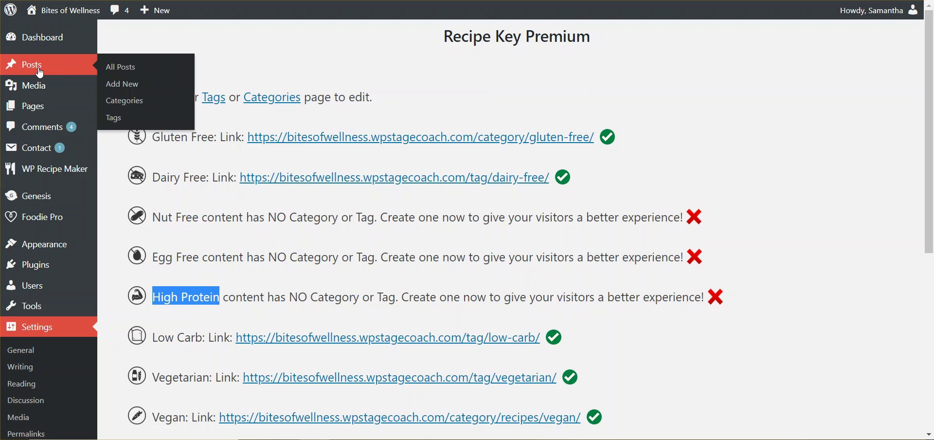
pyautogui.click(116, 119)
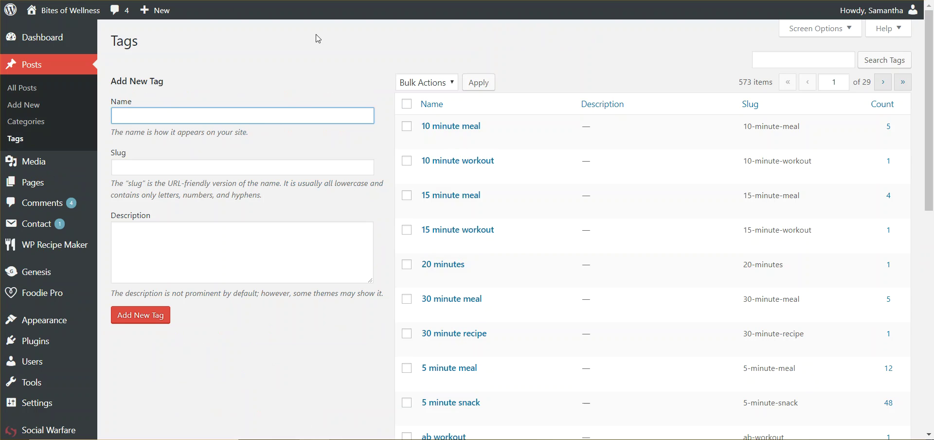
pyautogui.click(299, 113)
pyautogui.write('high protein')
pyautogui.click(168, 316)
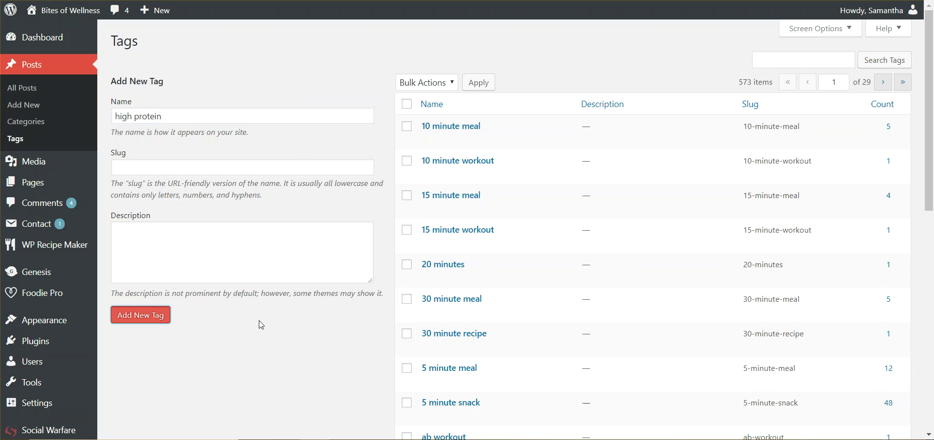
# Open the Recipe Key settings page again and check the High Protein entry
pyautogui.moveTo(49, 402)
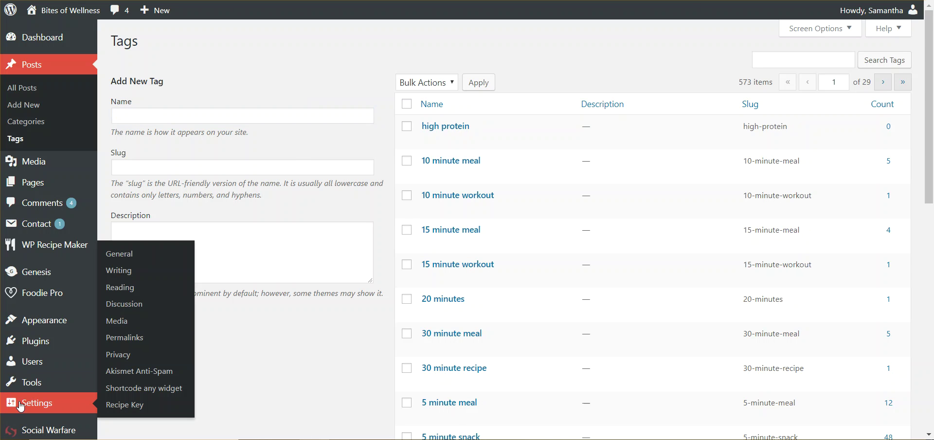
pyautogui.click(129, 408)
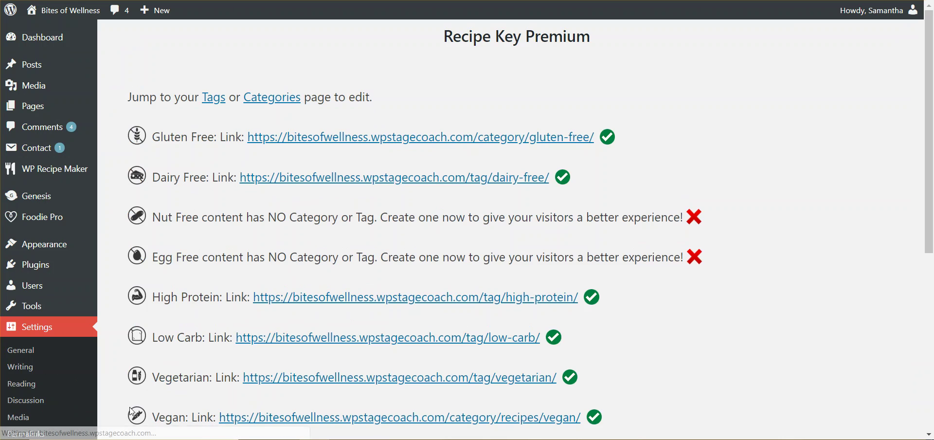
# Review the High Protein, Nut Free and Egg Free entries on the Recipe Key settings page
pyautogui.moveTo(160, 292); pyautogui.dragTo(687, 301)
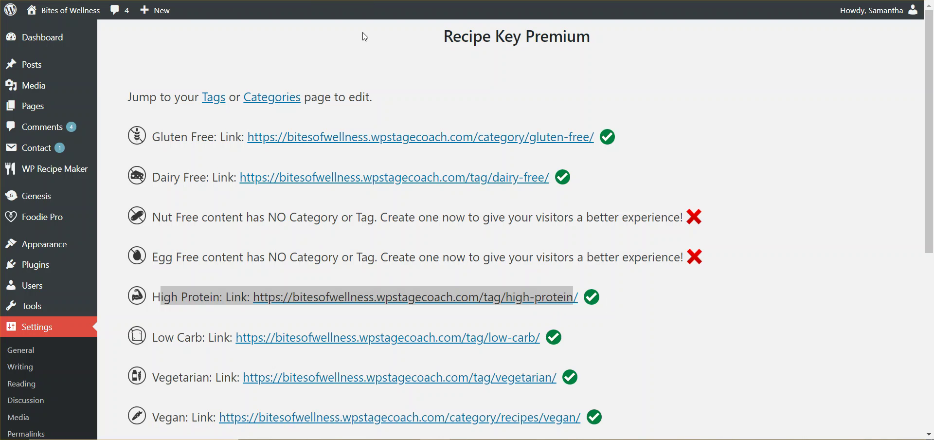
pyautogui.moveTo(162, 216); pyautogui.dragTo(208, 217)
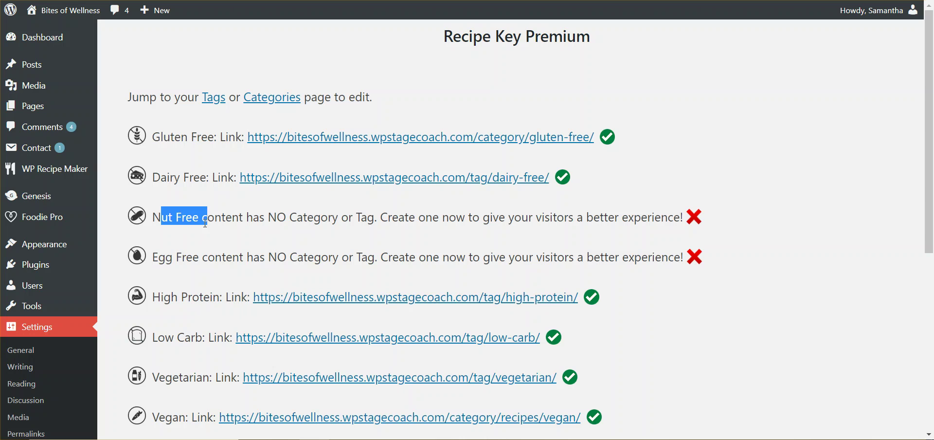
pyautogui.moveTo(166, 257); pyautogui.dragTo(199, 258)
pyautogui.moveTo(161, 217); pyautogui.dragTo(181, 217)
# Add a new post tag named "nut free", leaving the slug and description empty
pyautogui.moveTo(29, 71)
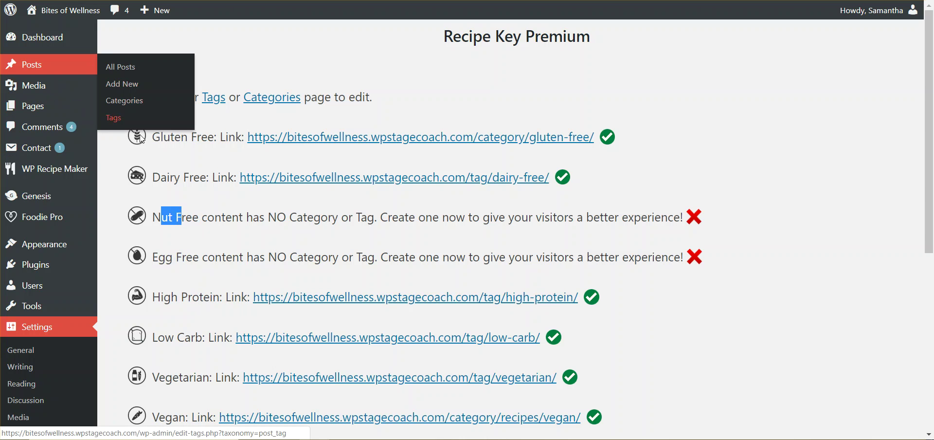
pyautogui.click(115, 119)
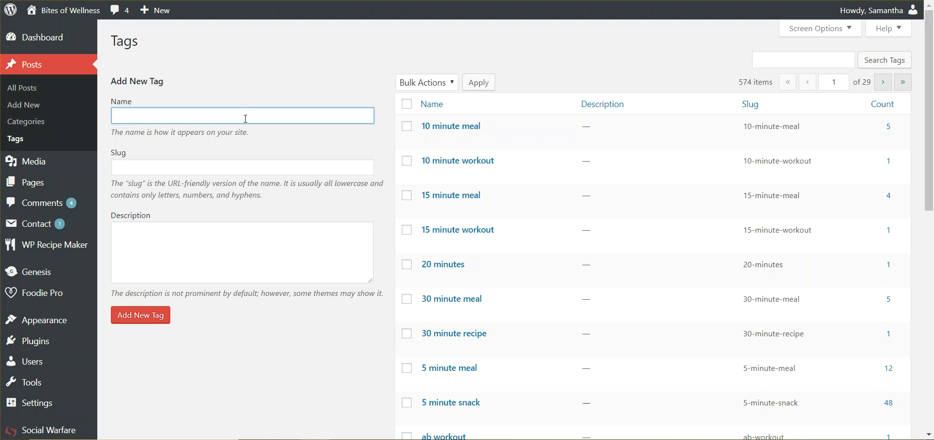
pyautogui.write('nut free')
pyautogui.click(234, 165)
pyautogui.click(155, 321)
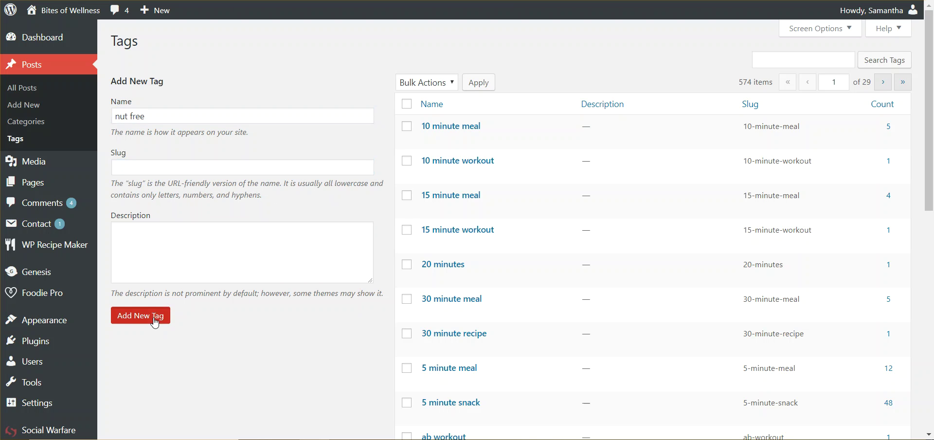
# Add a new post tag named "egg free" and reopen the Recipe Key settings page to check the Nut Free and Egg Free entries
pyautogui.click(225, 112)
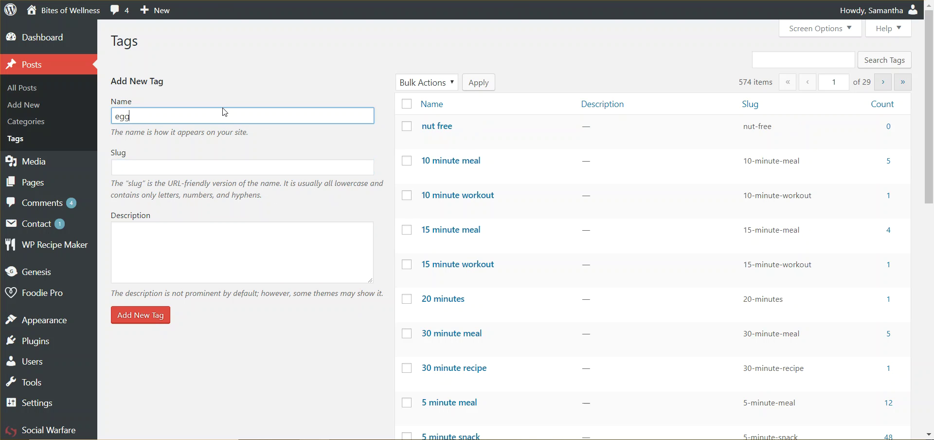
pyautogui.write('egg free')
pyautogui.click(151, 328)
pyautogui.moveTo(31, 408)
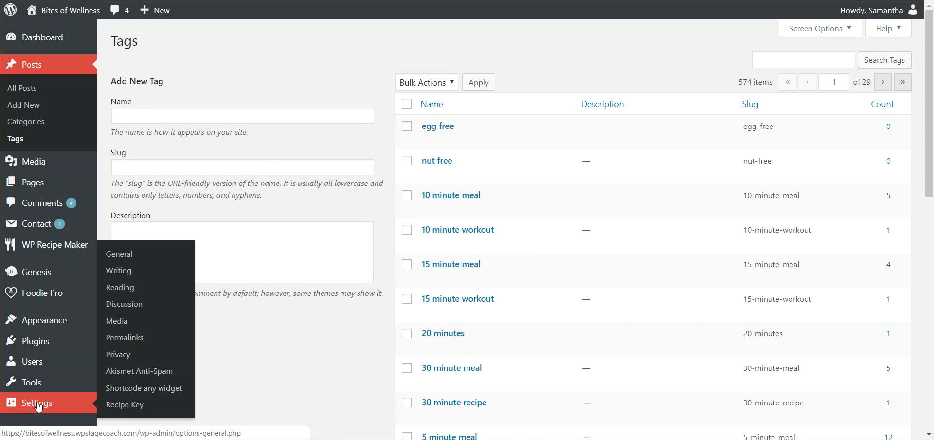
pyautogui.click(130, 405)
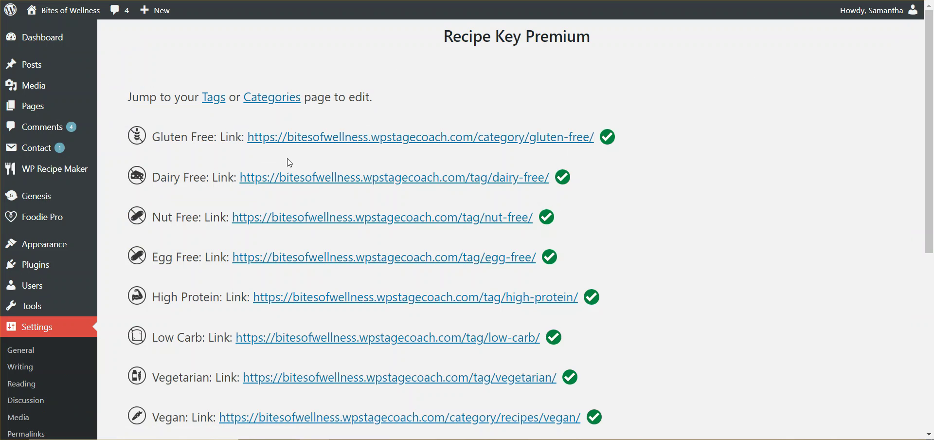
# Quick-edit the Jalapeño Cilantro Hummus post to add the gluten free category and the tags "egg free" and "nut free", and save it
pyautogui.moveTo(87, 72)
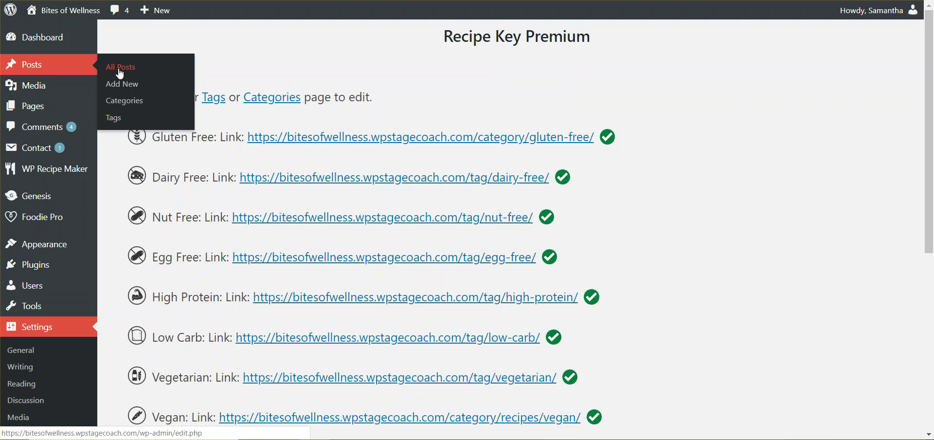
pyautogui.click(161, 84)
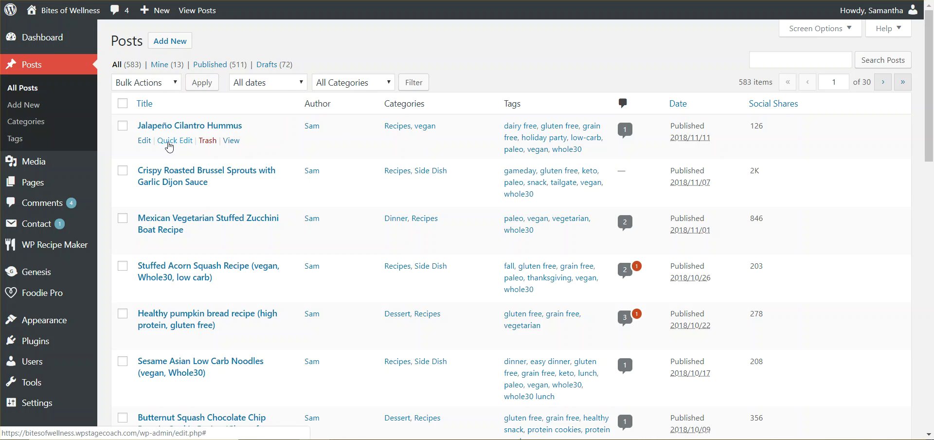
pyautogui.click(166, 141)
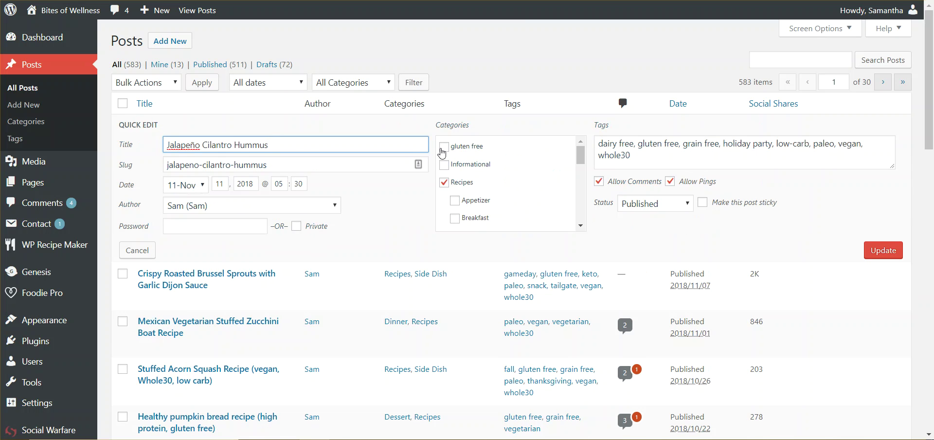
pyautogui.click(444, 146)
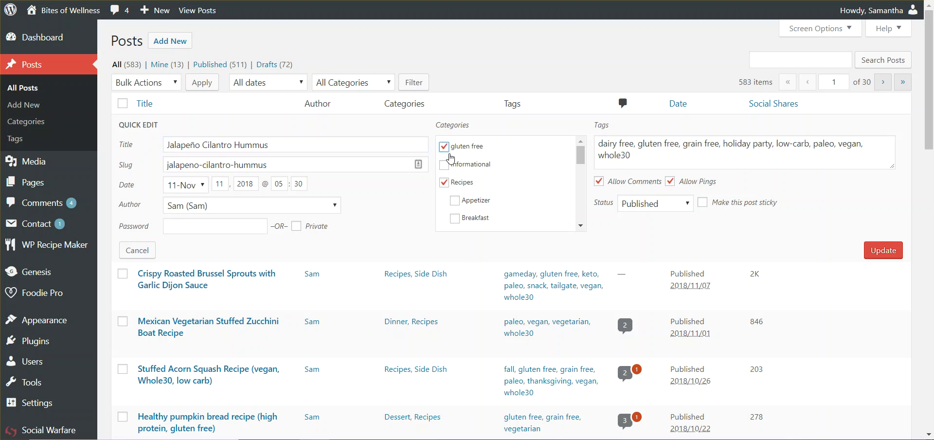
pyautogui.click(648, 154)
pyautogui.write(', ')
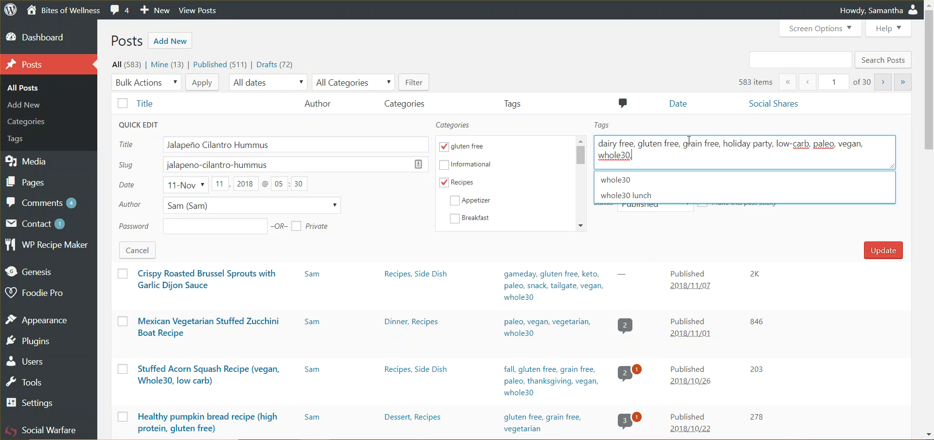
pyautogui.write('egg')
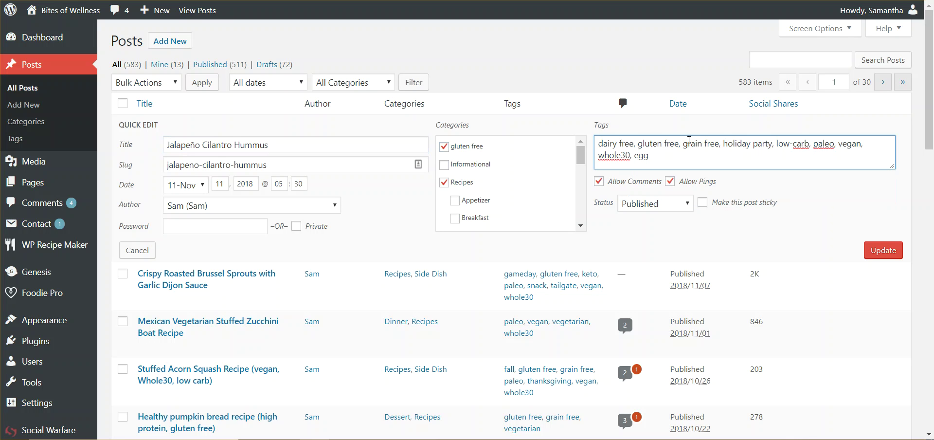
pyautogui.write(' free')
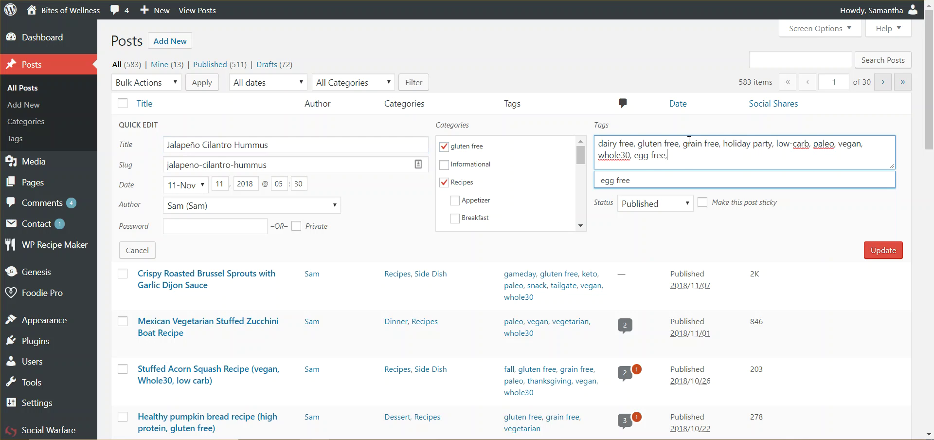
pyautogui.write(', nut free')
pyautogui.click(883, 250)
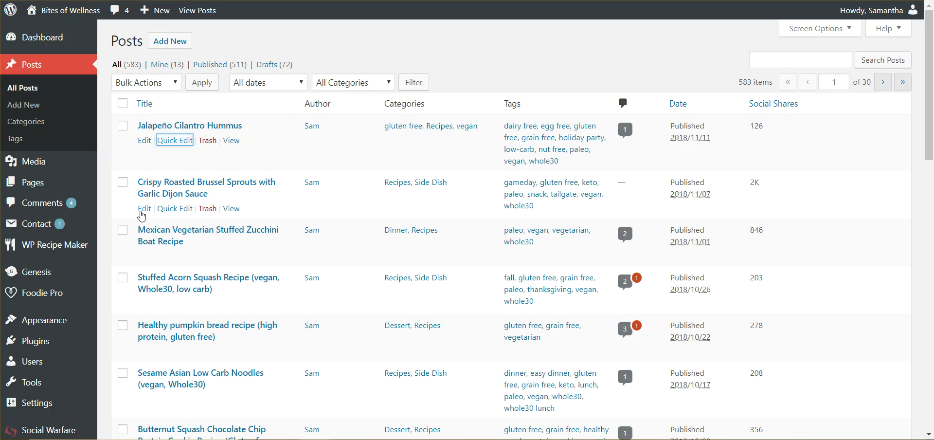
# Quick-edit the Crispy Roasted Brussel Sprouts post to add the gluten free category and the tags "nut free" and "high protein", and save it
pyautogui.click(165, 212)
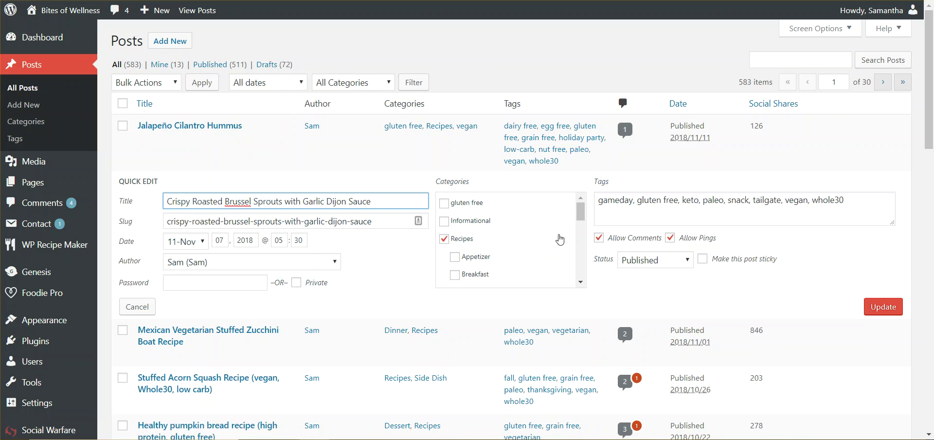
pyautogui.click(456, 207)
pyautogui.click(859, 199)
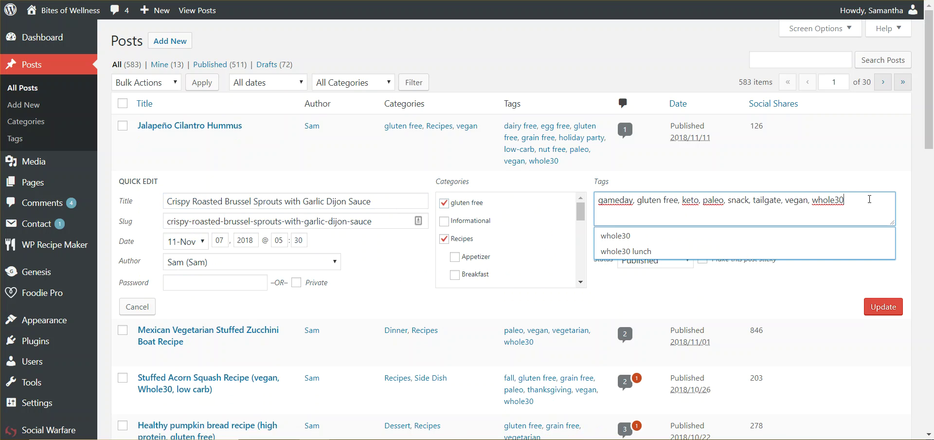
pyautogui.write('nut free, high protein')
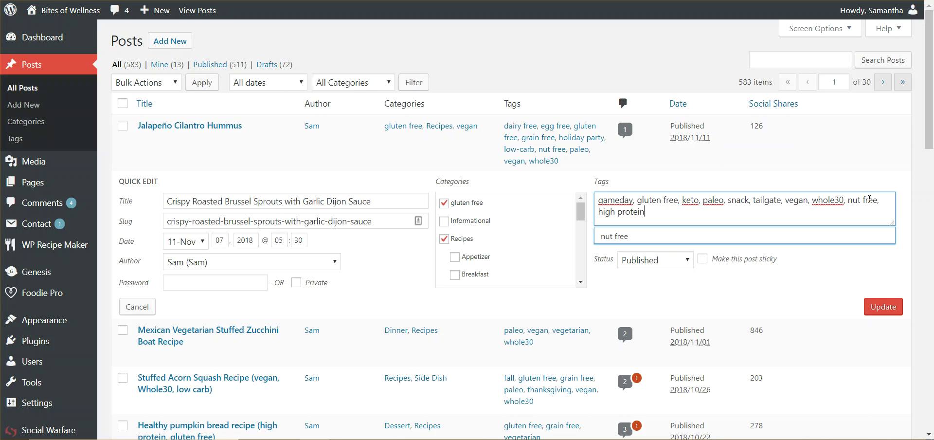
pyautogui.click(882, 307)
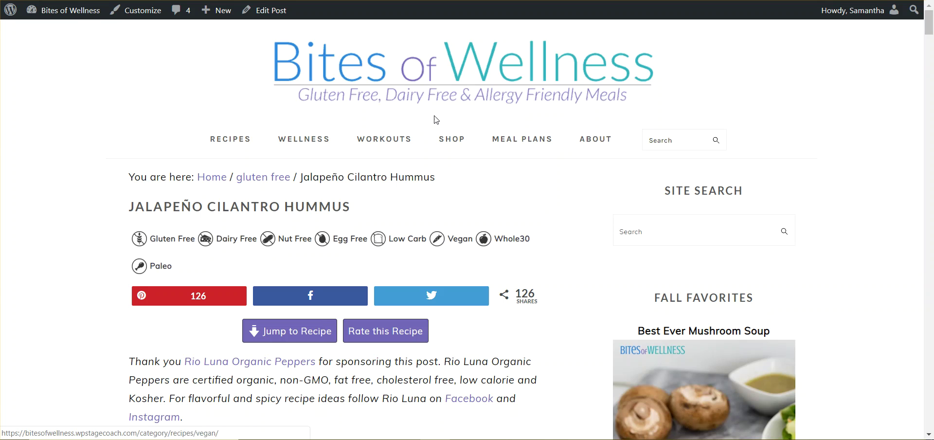
# View the published Jalapeño Cilantro Hummus and Crispy Roasted Brussel Sprouts posts on the site to examine their diet icons
pyautogui.click(359, 30)
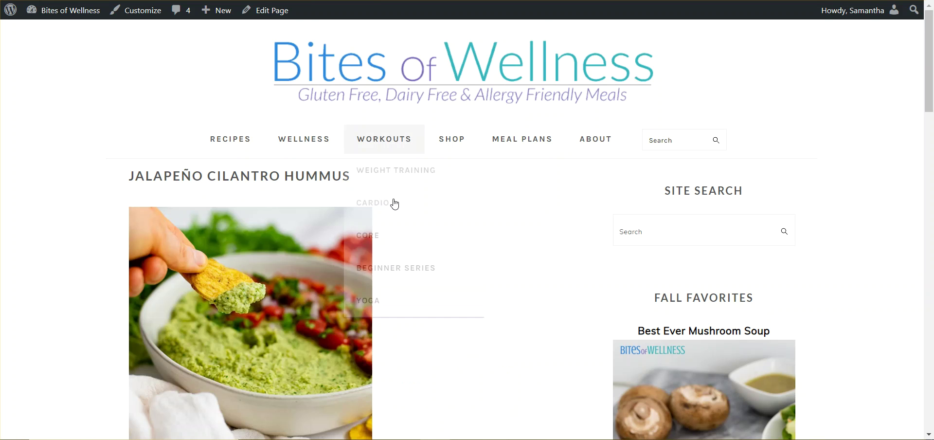
pyautogui.scroll(-10, 394, 198)
pyautogui.click(236, 235)
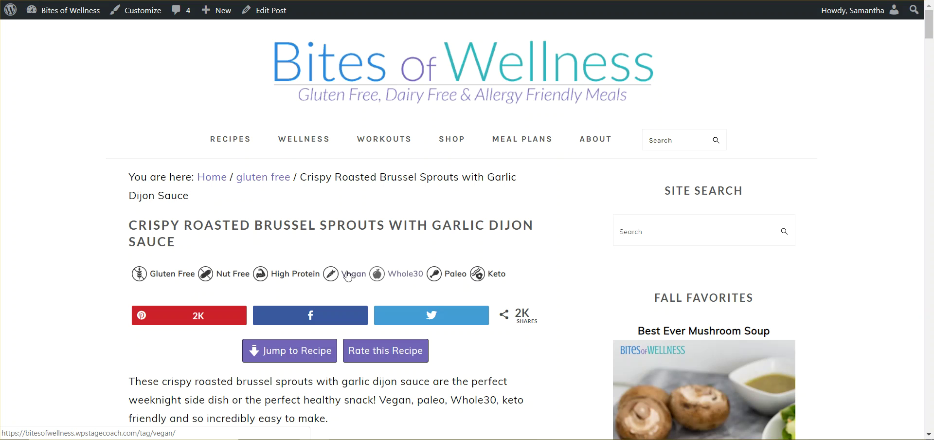
pyautogui.scroll(-3, 495, 247)
pyautogui.scroll(-6, 494, 247)
pyautogui.scroll(10, 503, 247)
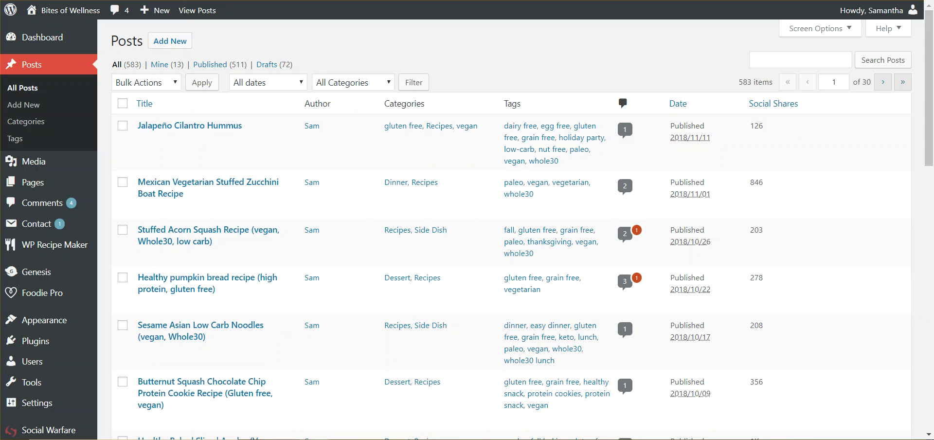
# Return to the Recipe Key settings page to review the list of diet icon links
pyautogui.click(119, 404)
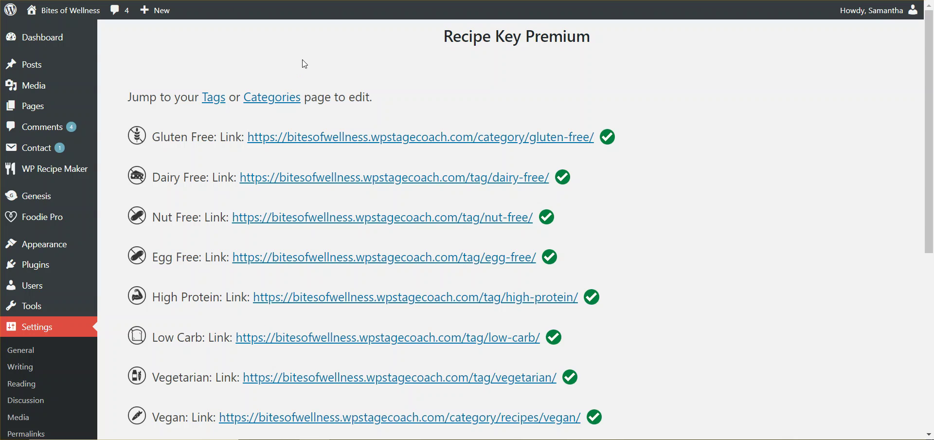
pyautogui.moveTo(91, 47)
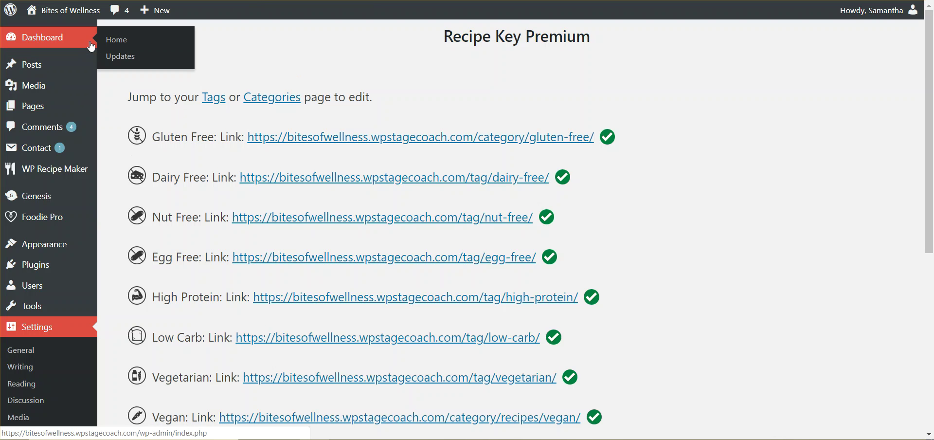